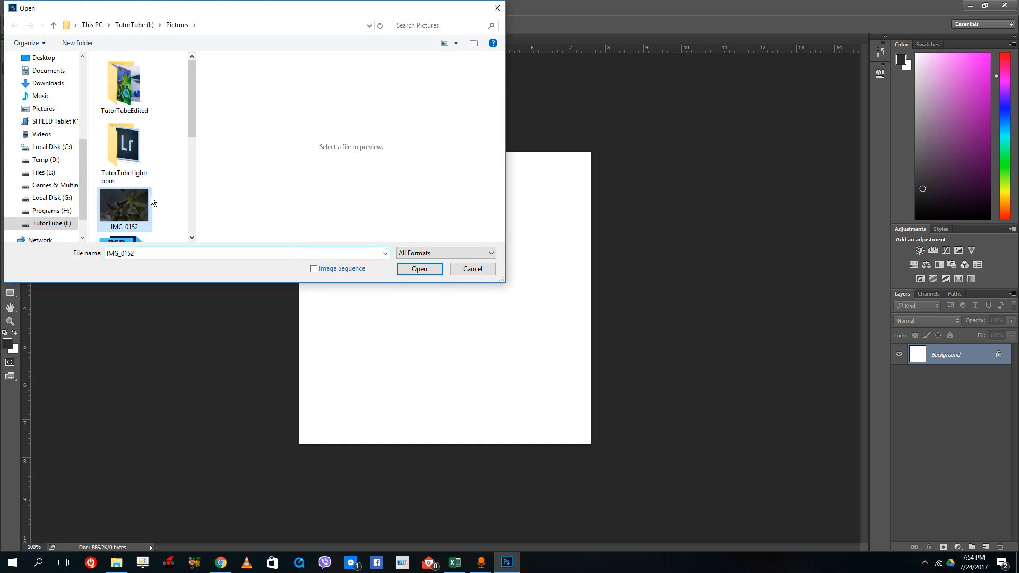
- Open the photo IMG_0156.JPG and unlock its background layer, leaving the layer style settings unchanged
double_click(112, 212)
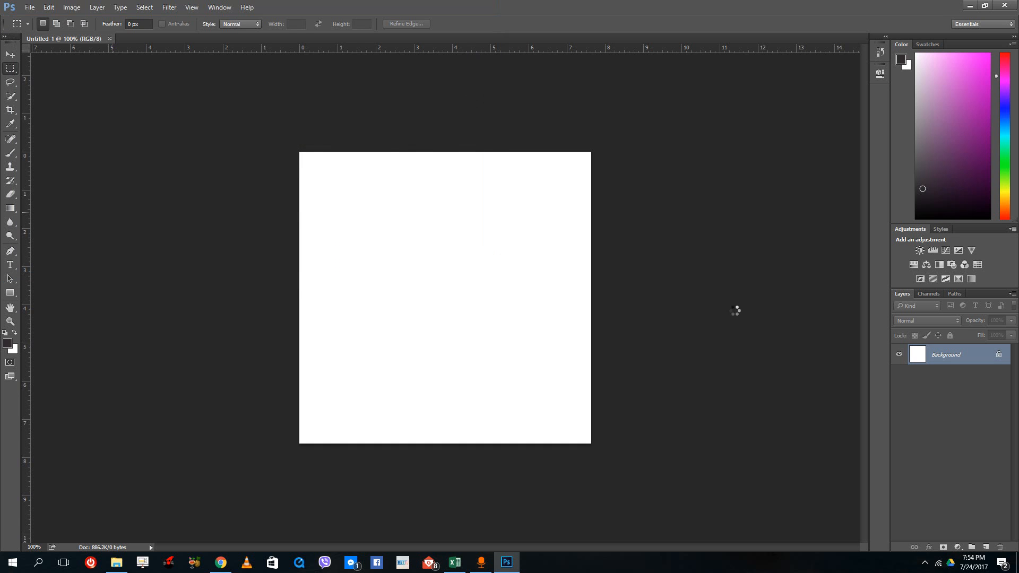
click(999, 353)
double_click(973, 352)
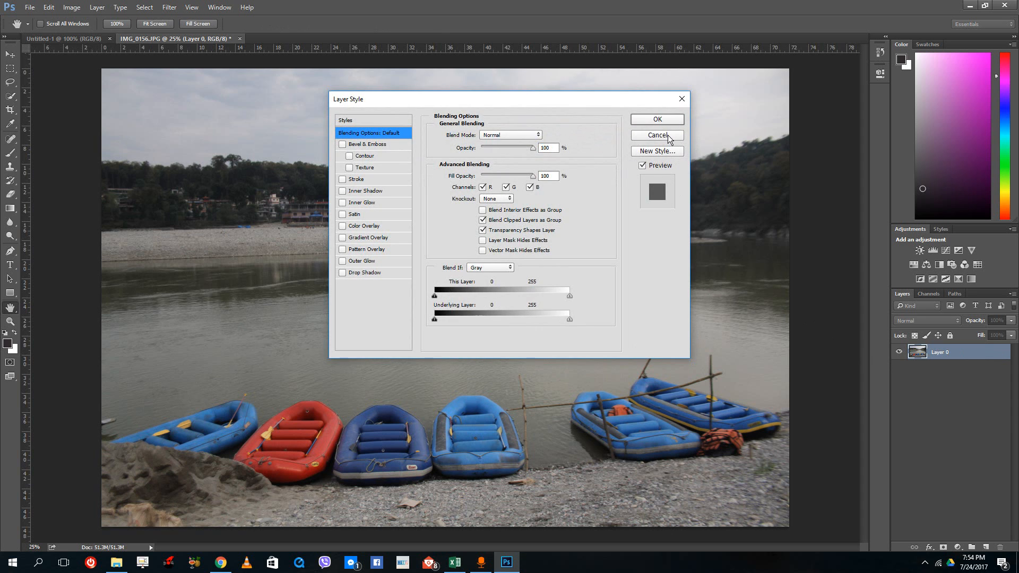
click(668, 135)
- Add a new layer beneath the photo layer, fill it with white, and reselect the visible photo layer
click(985, 548)
drag(946, 352, 947, 378)
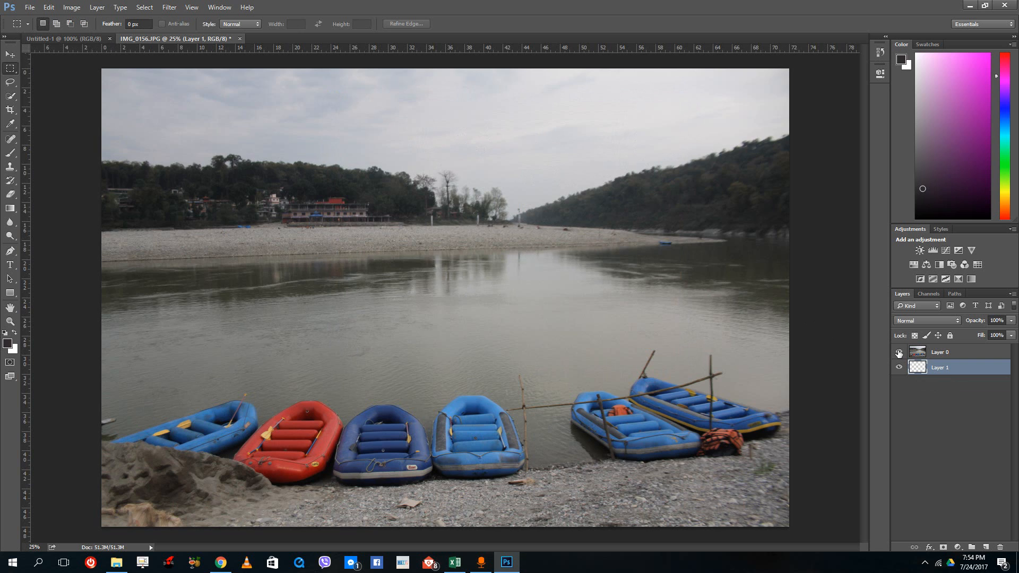
click(898, 352)
key(ctrl+a)
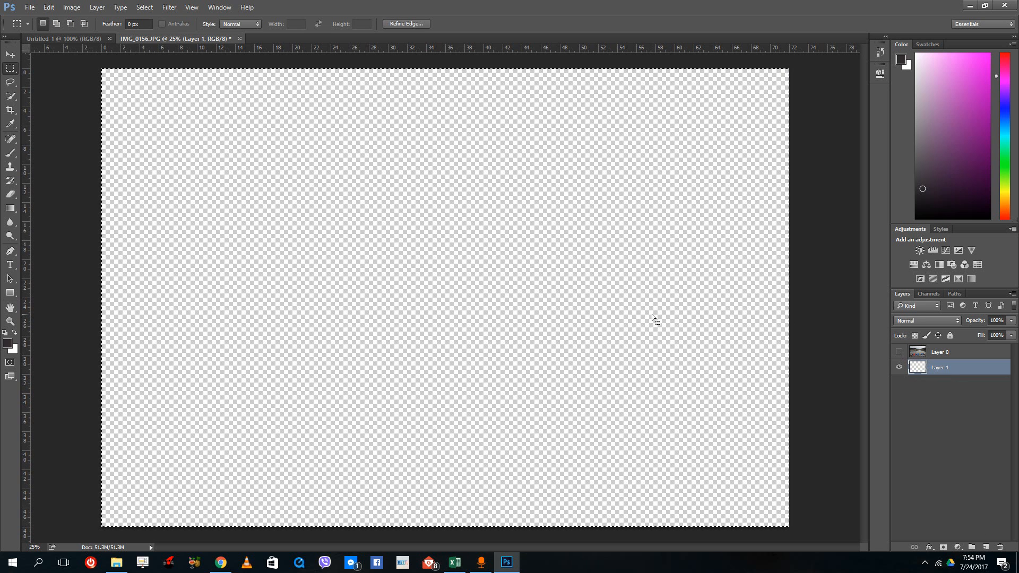
key(ctrl+BackSpace)
key(ctrl+d)
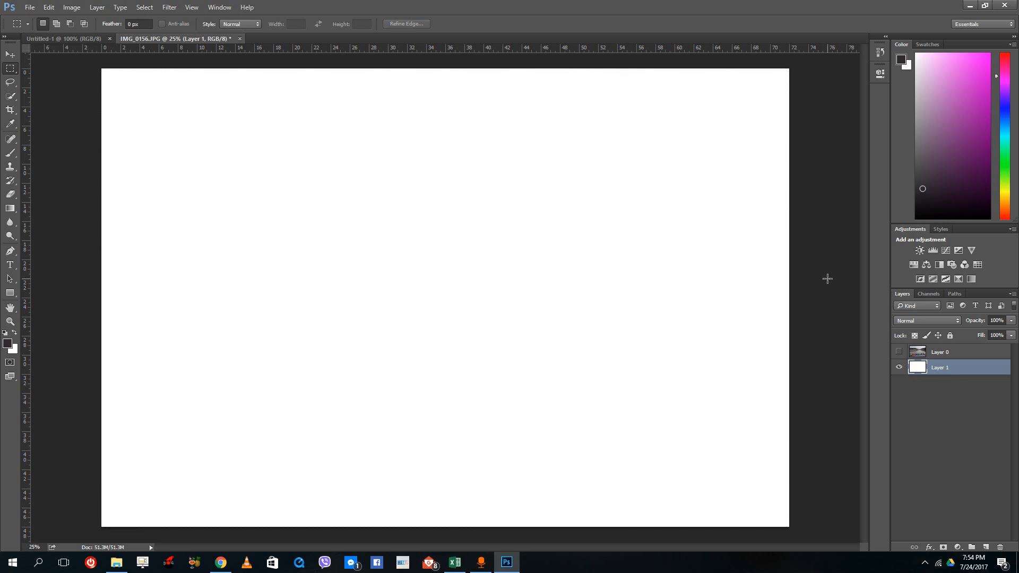
click(898, 352)
click(922, 357)
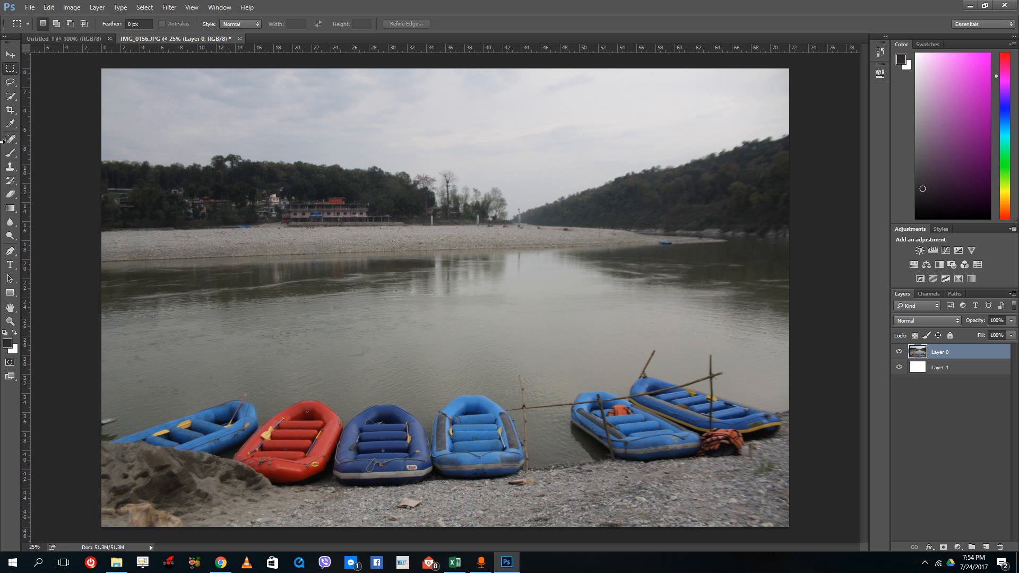
- Try erasing the trees and riverbank at the photo's left edge with a 700 px Eraser, and undo it
click(10, 194)
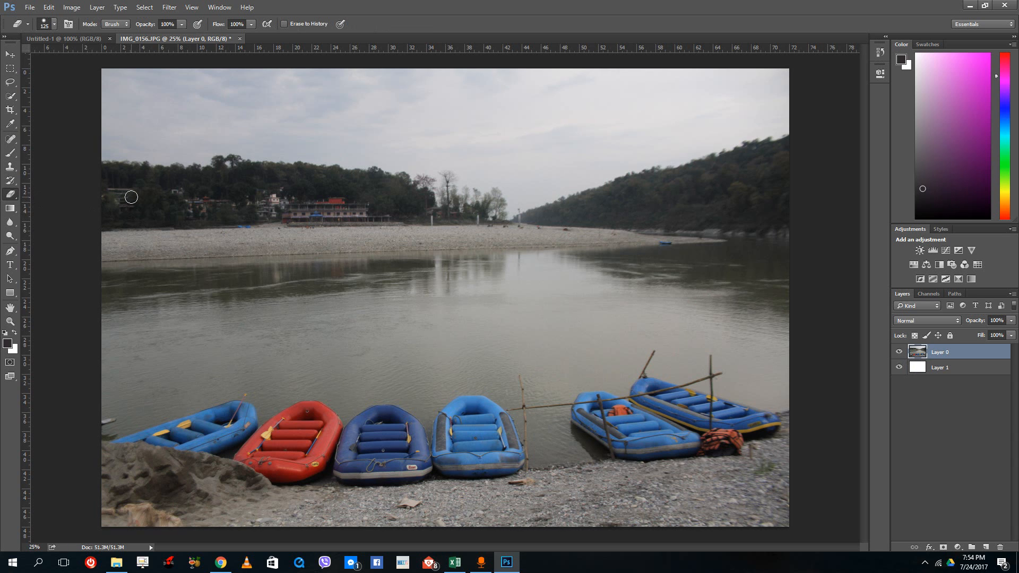
key(bracketright)
key(bracketright)
key(bracketright)
key(bracketright)
key(bracketright)
drag(93, 212, 188, 224)
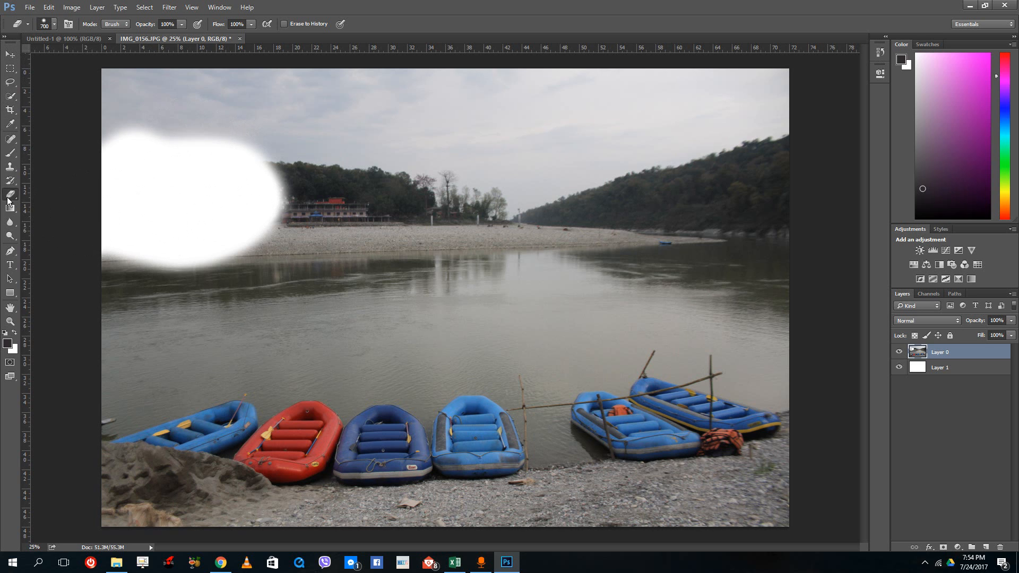
key(ctrl+z)
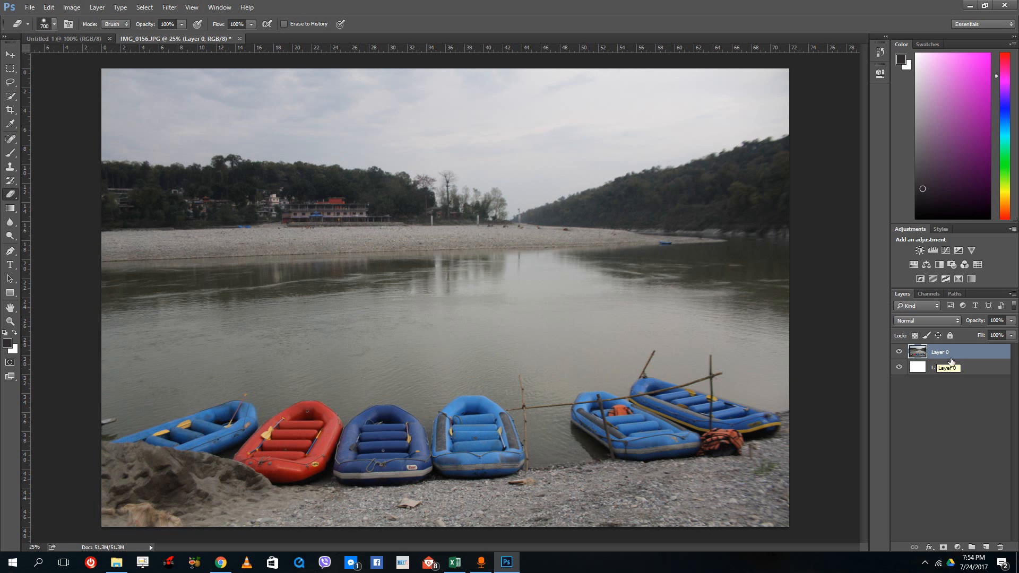
- Add a layer mask to the photo layer, try an Eraser stroke on the mask, and undo the stroke
click(943, 547)
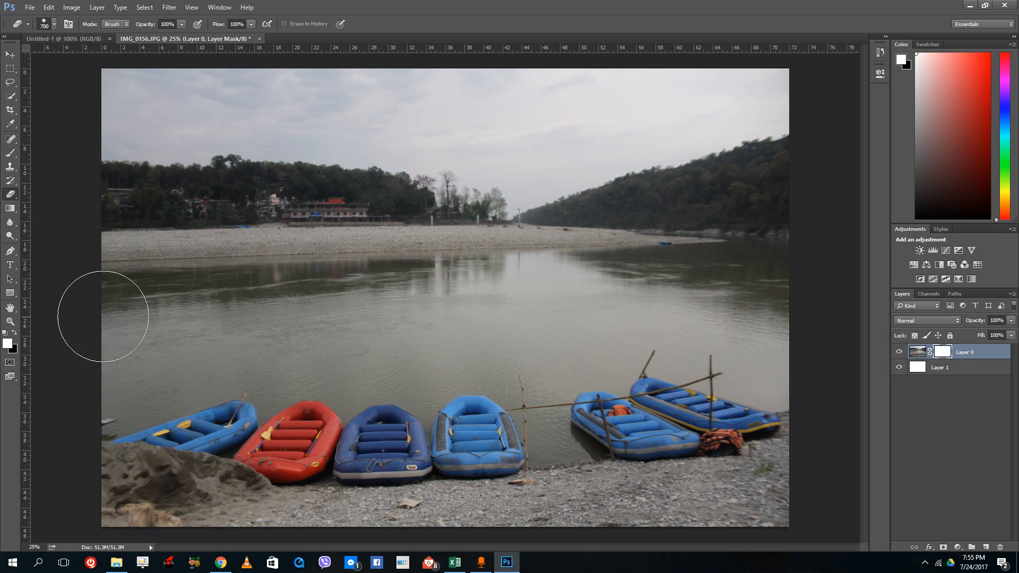
drag(103, 318, 148, 330)
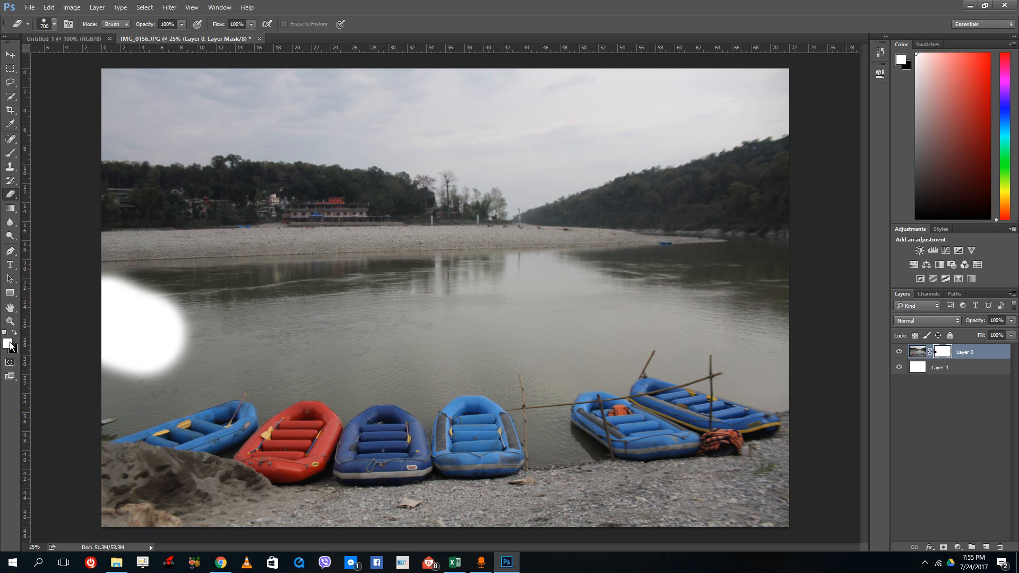
key(ctrl+z)
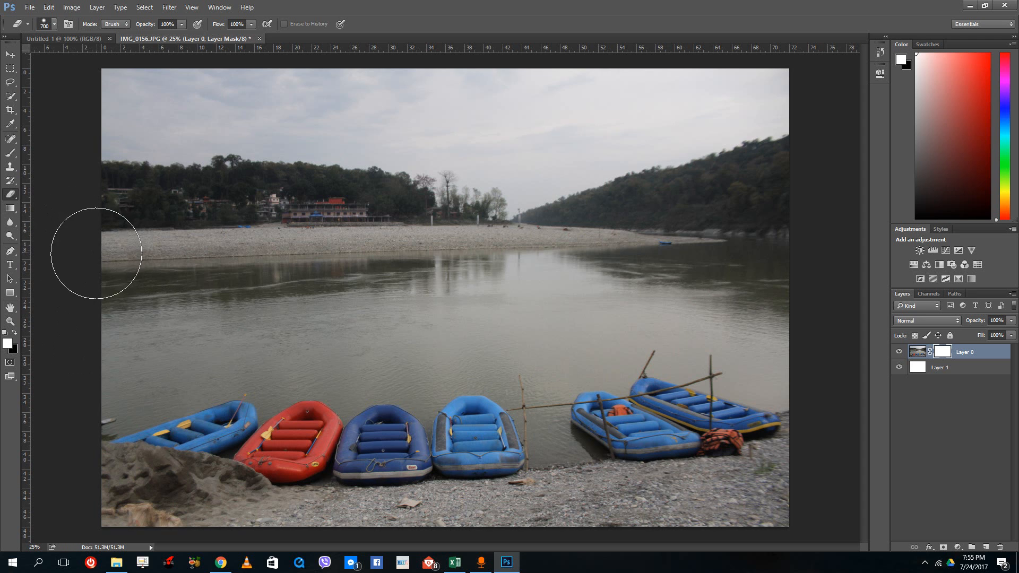
- Paint black on the photo's mask with a soft 1000 px Brush to hide the trees and river on the left half
drag(15, 157, 64, 156)
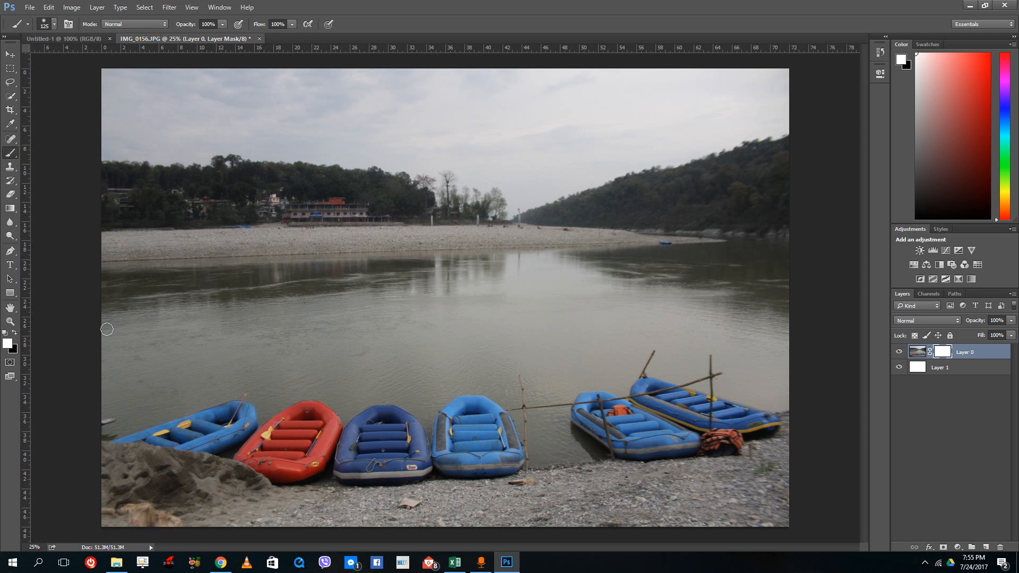
key(bracketright)
key(bracketright)
key(bracketright)
key(bracketright)
key(bracketright)
key(bracketright)
click(114, 177)
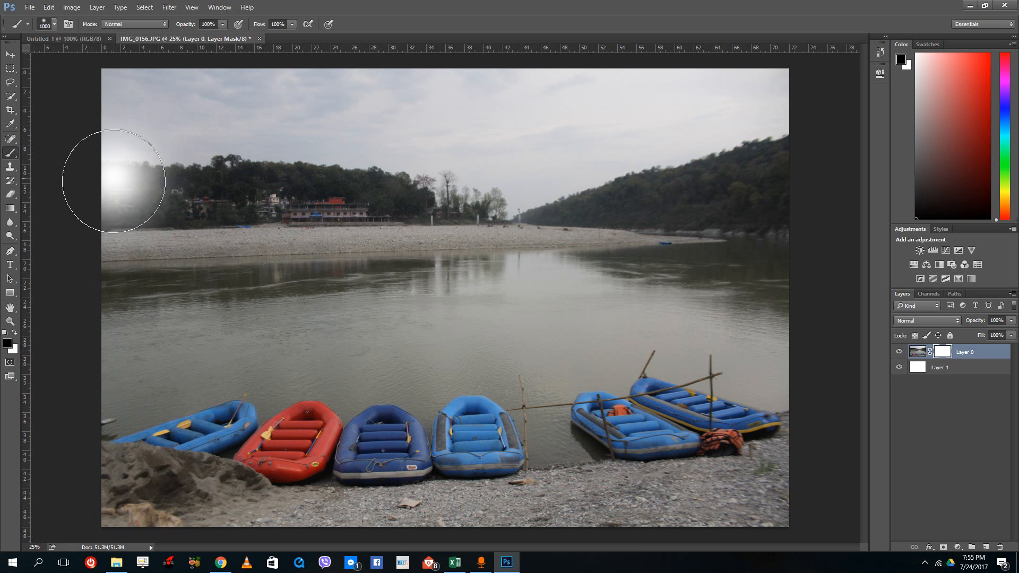
mouse_move(118, 226)
mouse_down()
mouse_move(116, 309)
mouse_move(131, 381)
mouse_move(194, 385)
mouse_move(194, 301)
mouse_move(230, 252)
mouse_move(210, 230)
mouse_move(145, 259)
mouse_move(304, 292)
mouse_move(235, 343)
mouse_move(326, 399)
mouse_move(410, 236)
mouse_move(459, 236)
mouse_move(507, 255)
mouse_move(463, 249)
mouse_move(477, 268)
mouse_up()
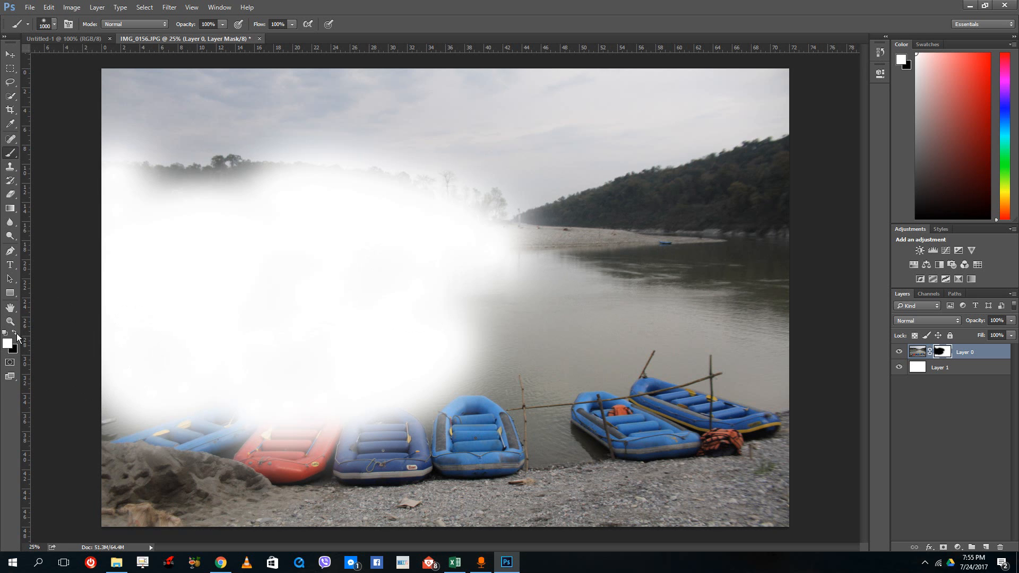
- Alternate between white and black brush strokes on the photo's mask to restore and hide parts of the trees, sky and river
mouse_move(125, 182)
mouse_down()
mouse_move(134, 296)
mouse_move(136, 442)
mouse_move(228, 451)
mouse_move(395, 405)
mouse_move(276, 420)
mouse_move(172, 246)
mouse_move(309, 366)
mouse_move(281, 403)
mouse_move(344, 282)
mouse_move(388, 227)
mouse_move(353, 215)
mouse_up()
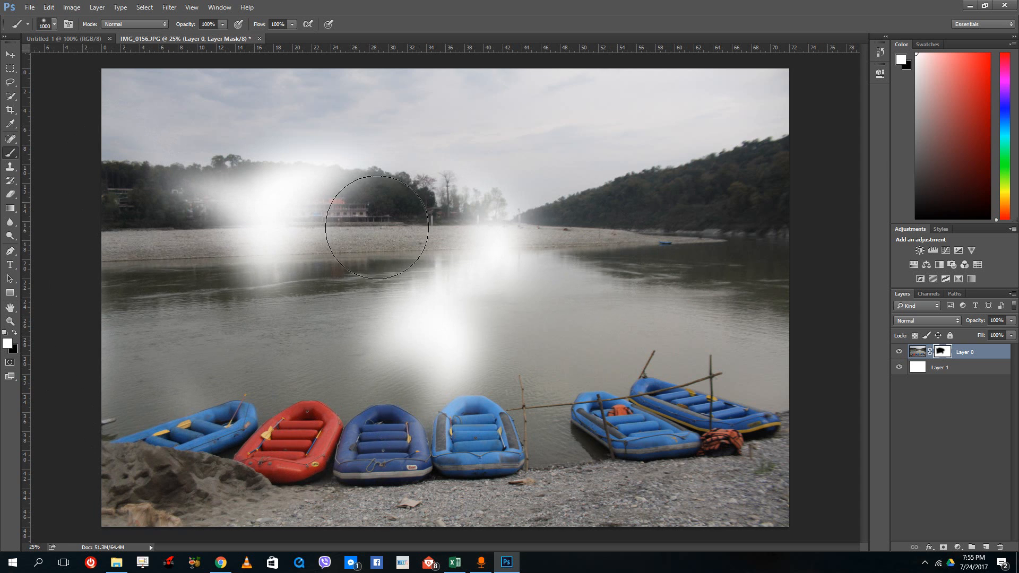
click(14, 333)
mouse_move(380, 91)
mouse_down()
mouse_move(500, 245)
mouse_move(417, 389)
mouse_move(419, 406)
mouse_up()
click(14, 332)
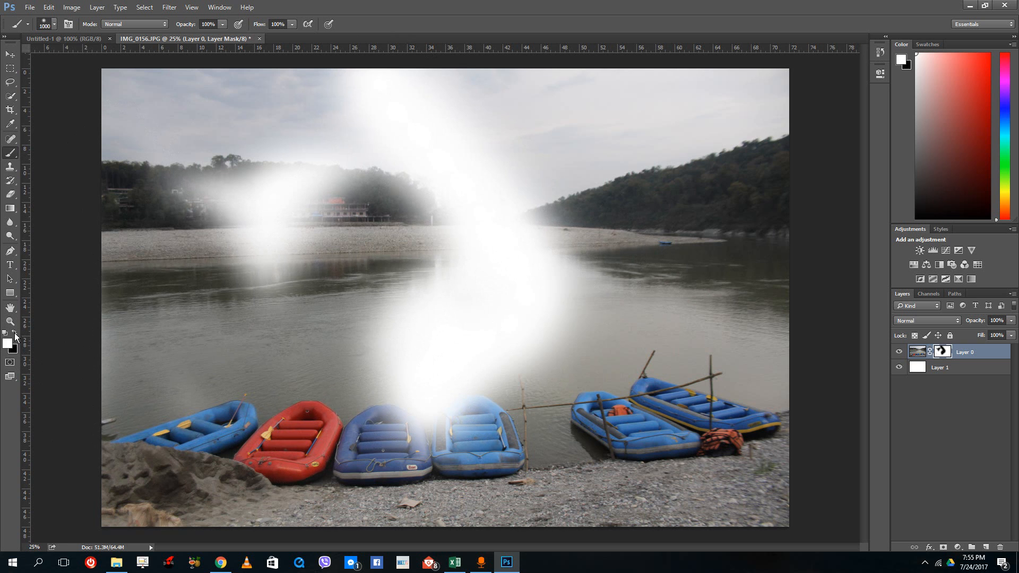
mouse_move(508, 164)
mouse_down()
mouse_move(659, 295)
mouse_move(600, 295)
mouse_move(228, 217)
mouse_move(450, 119)
mouse_move(396, 159)
mouse_up()
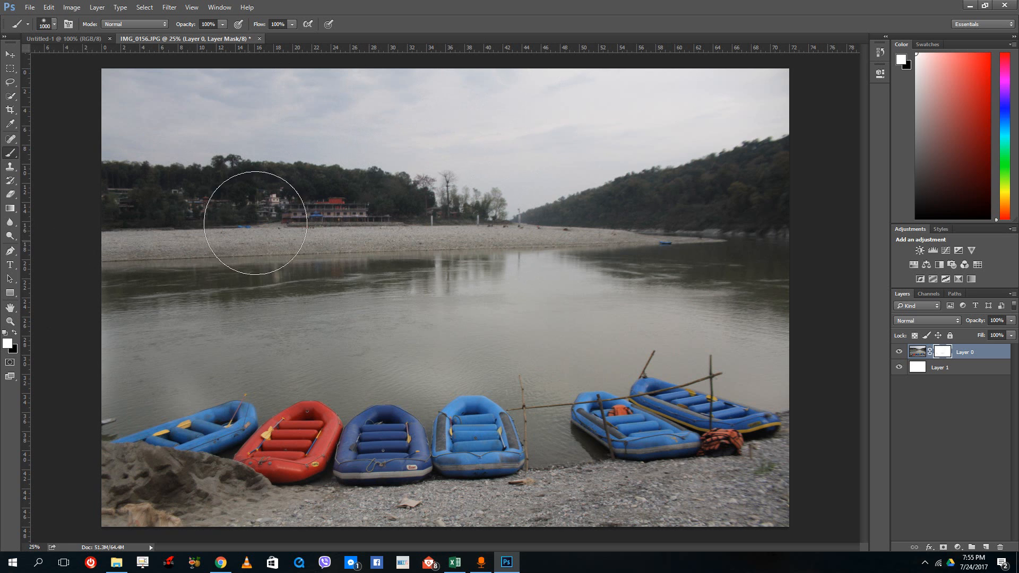
click(15, 334)
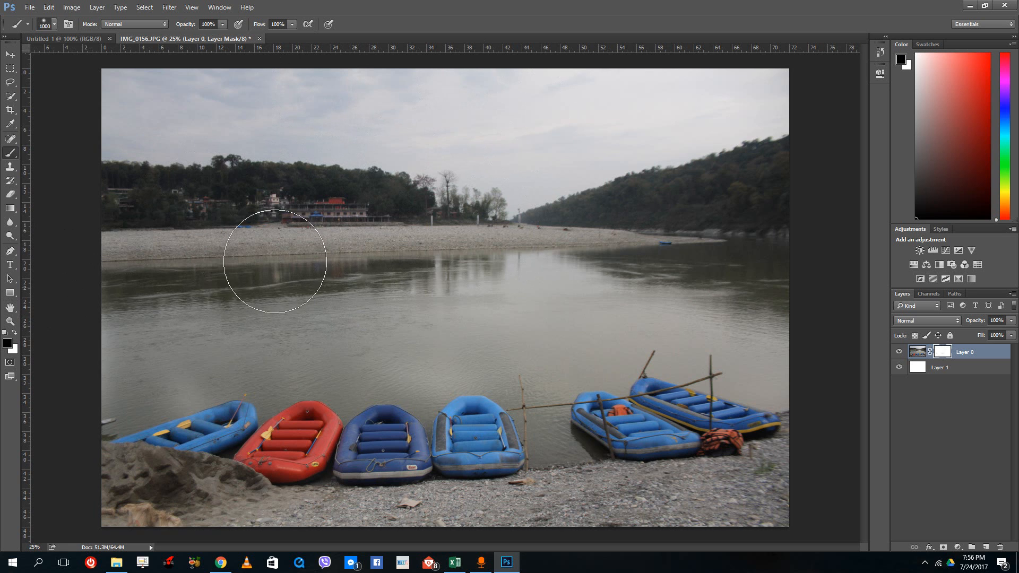
drag(169, 183, 164, 280)
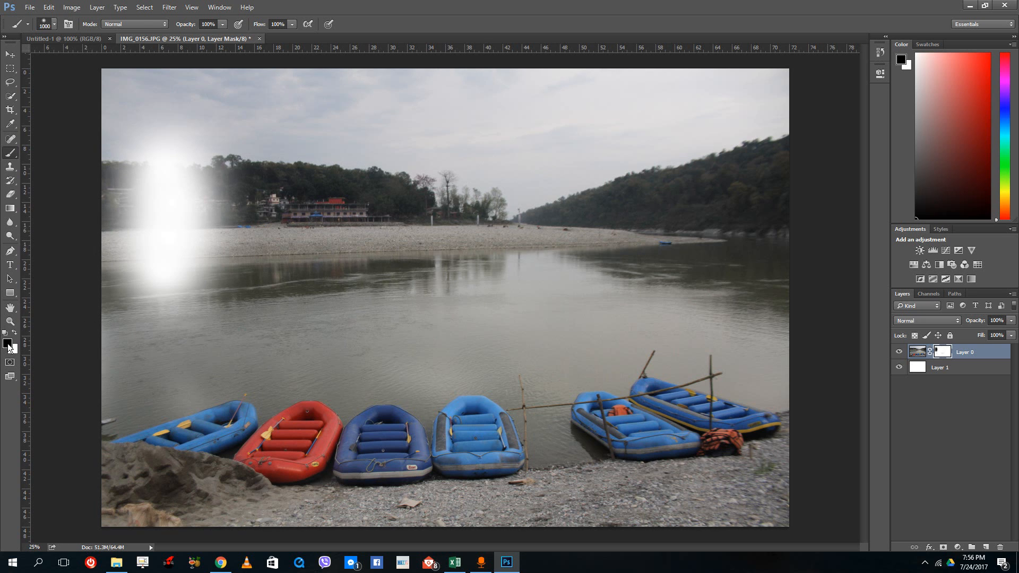
- Set the foreground colour to gray 8d8d8d and paint it over the photo's mask to make the image semi-transparent
click(7, 344)
mouse_move(360, 380)
mouse_down()
mouse_move(319, 363)
mouse_move(295, 379)
mouse_up()
click(580, 315)
mouse_move(625, 215)
mouse_down()
mouse_move(553, 235)
mouse_move(486, 379)
mouse_move(710, 330)
mouse_move(764, 419)
mouse_move(584, 467)
mouse_move(216, 404)
mouse_move(64, 276)
mouse_move(182, 514)
mouse_move(473, 266)
mouse_move(391, 353)
mouse_move(419, 146)
mouse_move(735, 187)
mouse_move(695, 104)
mouse_move(389, 328)
mouse_up()
- Set the foreground colour to dark gray 535353 and paint a short stroke over the river on the photo's mask
click(7, 342)
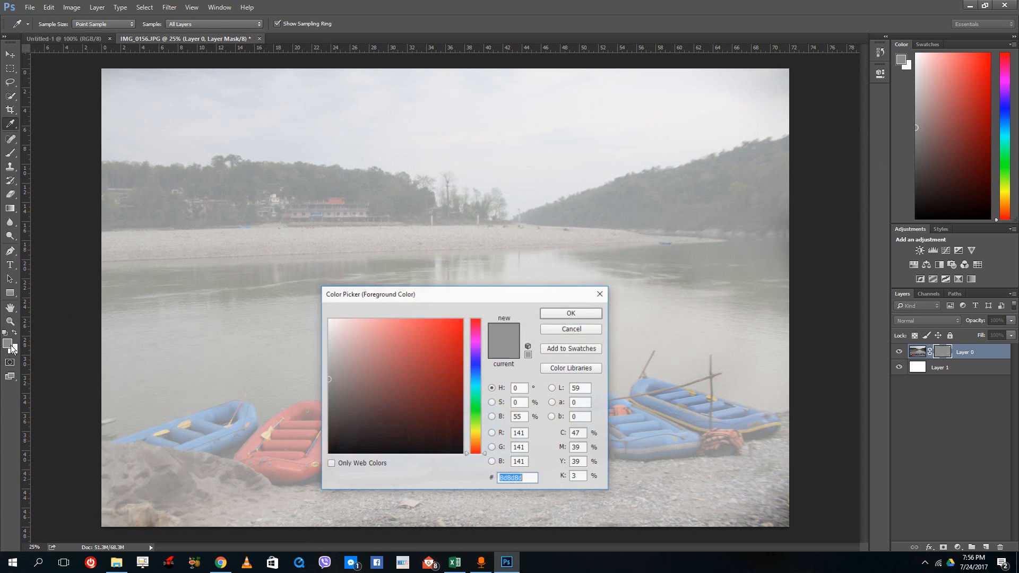
drag(343, 384, 316, 406)
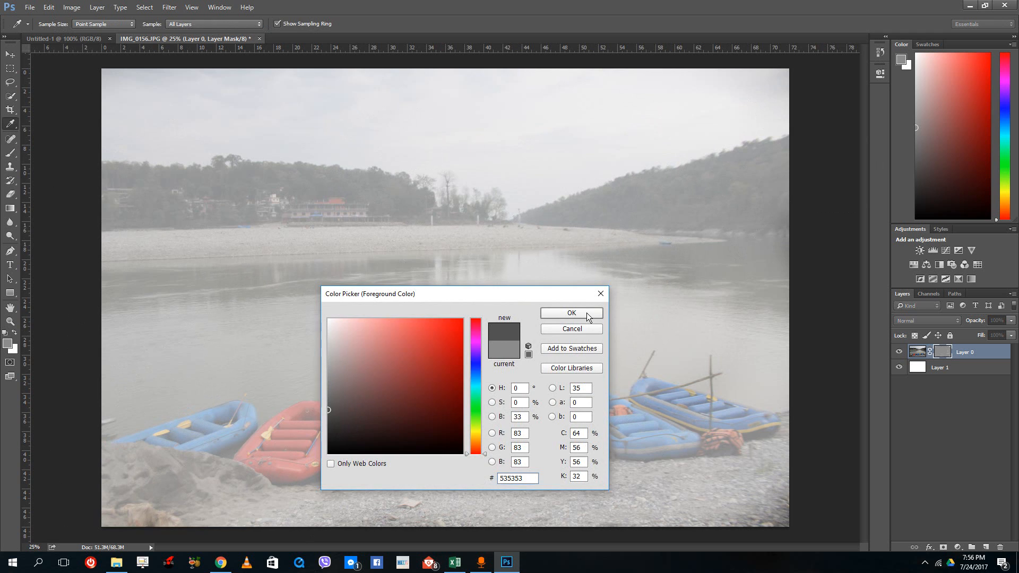
click(587, 317)
mouse_move(332, 296)
mouse_down()
mouse_move(300, 322)
mouse_move(320, 295)
mouse_move(270, 313)
mouse_move(254, 285)
mouse_move(324, 280)
mouse_move(291, 303)
mouse_move(342, 291)
mouse_up()
- Paint the middle of the photo's mask with light gray and near-white fdfdfd to bring back the river, building and central boats
click(7, 342)
mouse_move(316, 366)
mouse_down()
mouse_move(309, 404)
mouse_move(305, 334)
mouse_move(305, 343)
mouse_move(581, 312)
mouse_move(299, 263)
mouse_move(289, 330)
mouse_move(399, 315)
mouse_move(297, 359)
mouse_move(542, 278)
mouse_move(153, 286)
mouse_move(364, 410)
mouse_move(281, 390)
mouse_move(453, 458)
mouse_move(563, 455)
mouse_up()
click(580, 317)
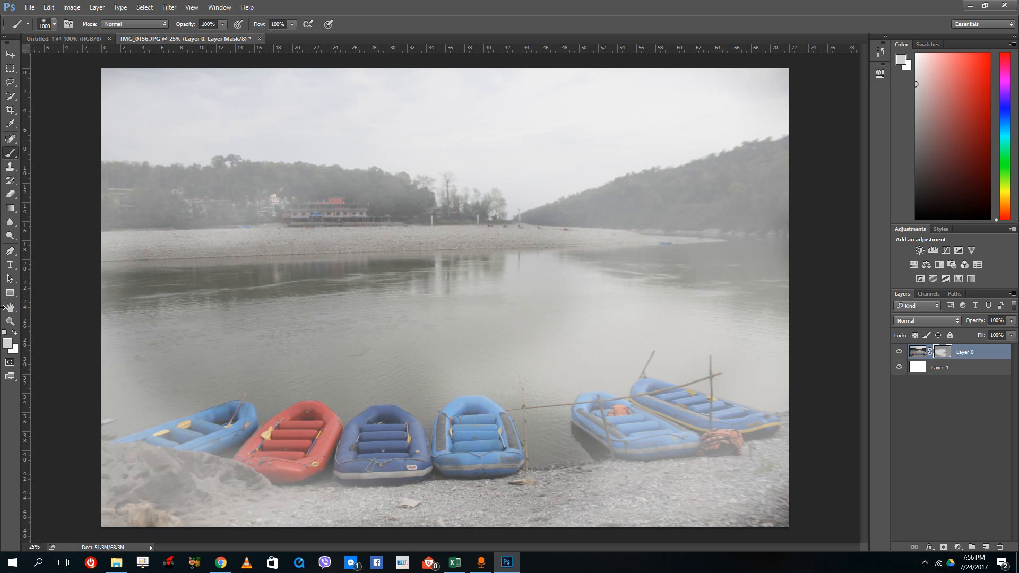
click(8, 344)
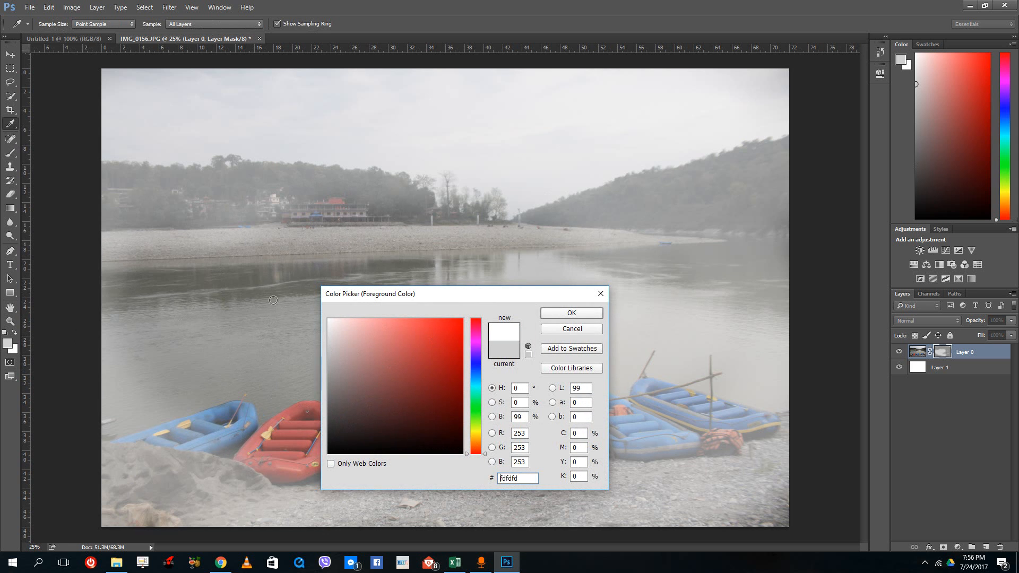
click(558, 314)
mouse_move(454, 254)
mouse_down()
mouse_move(350, 303)
mouse_move(395, 329)
mouse_move(488, 347)
mouse_move(446, 260)
mouse_move(525, 311)
mouse_up()
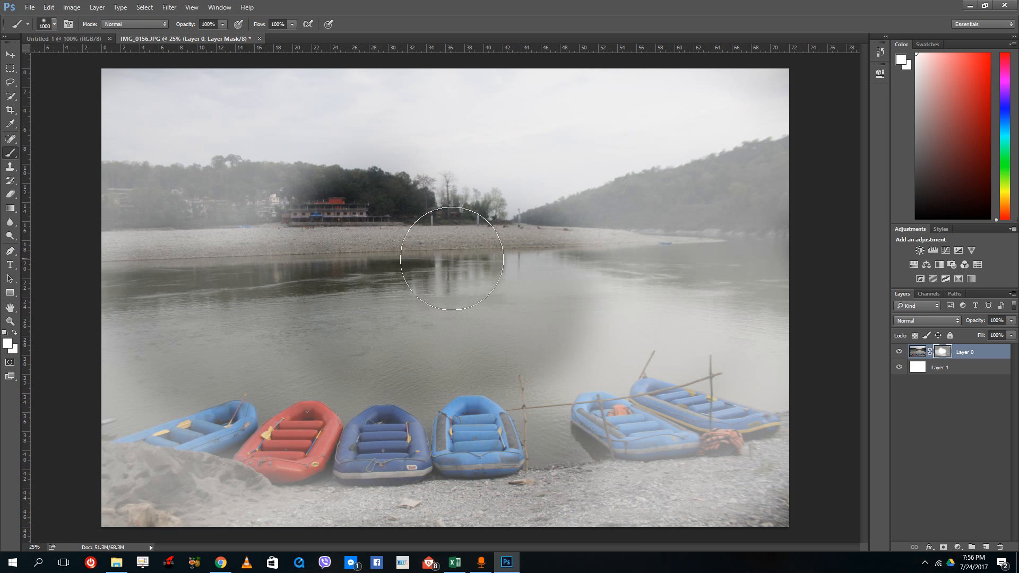
- Duplicate the masked photo layer as Layer 0 copy within the same document
click(8, 57)
right_click(965, 353)
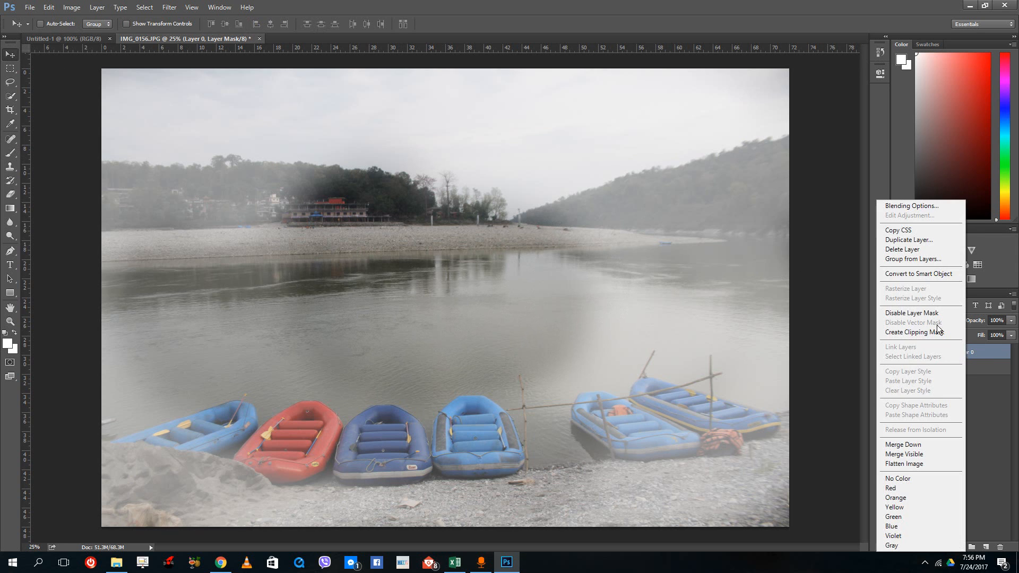
click(908, 240)
click(602, 174)
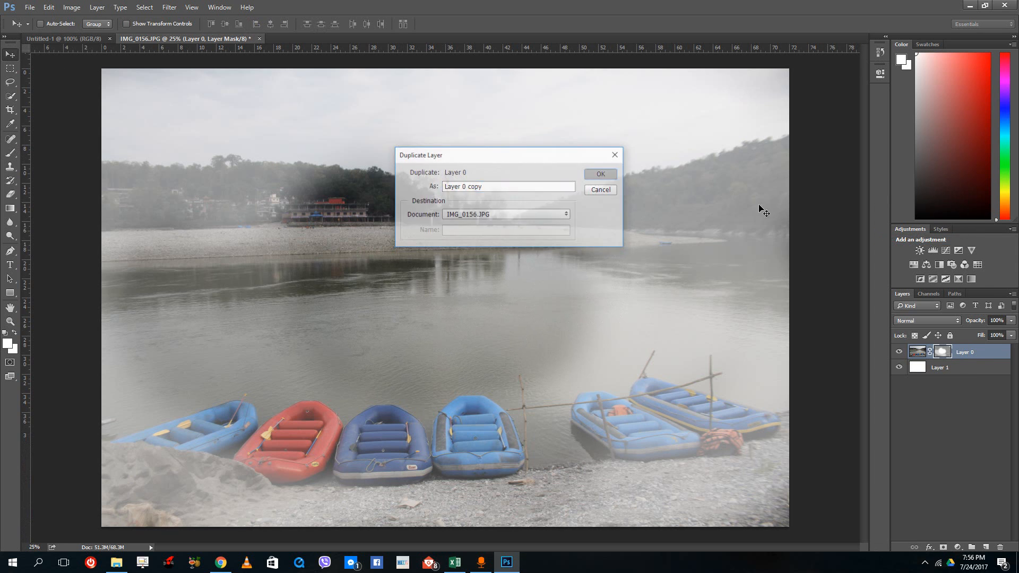
- Scale the duplicate layer to about 52.6% and place it over the upper middle of the photo
mouse_move(339, 212)
mouse_down()
mouse_move(352, 234)
mouse_move(375, 224)
mouse_move(371, 211)
mouse_move(341, 217)
mouse_up()
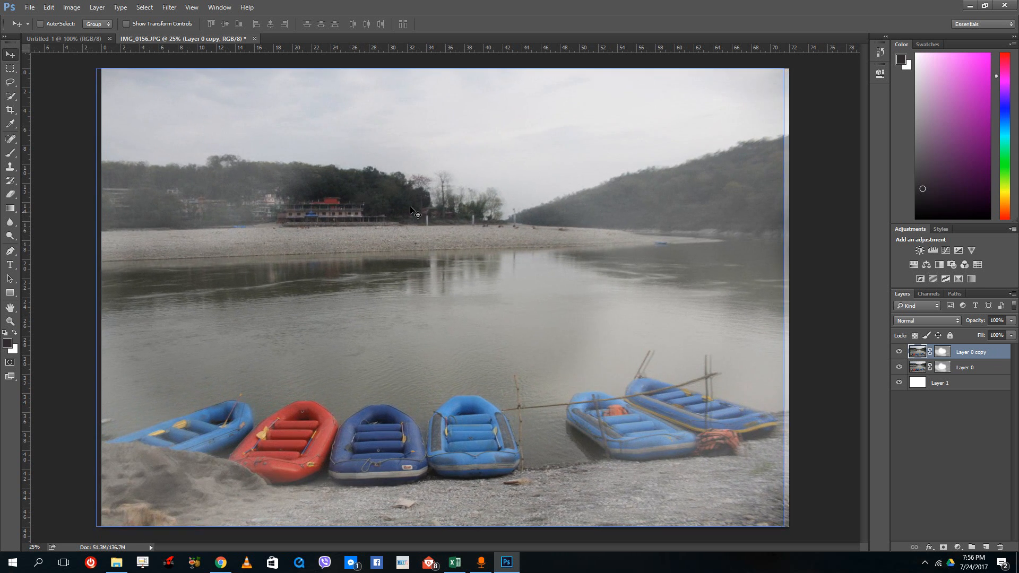
key(ctrl+t)
drag(772, 78, 461, 287)
drag(434, 340, 653, 169)
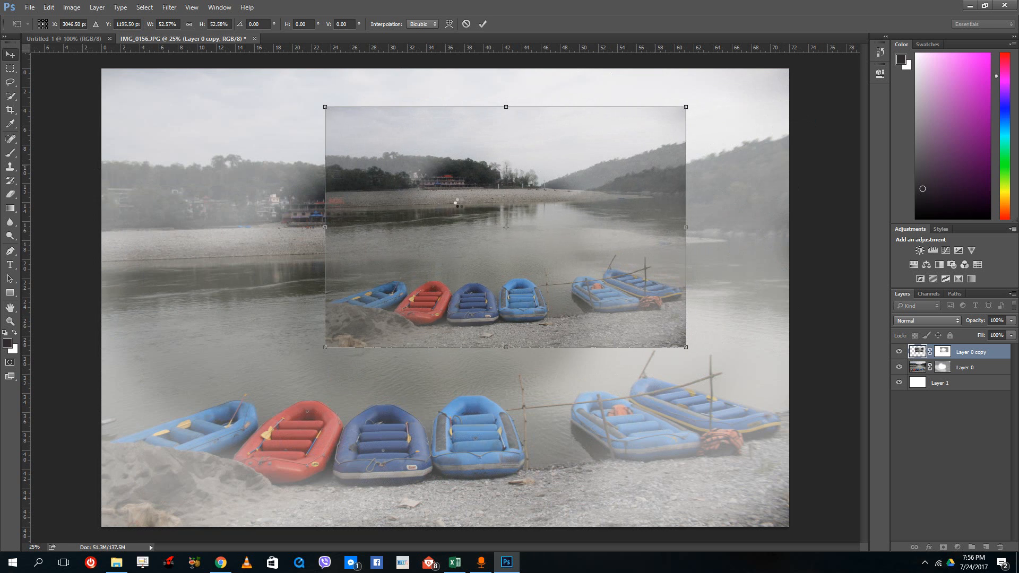
key(Return)
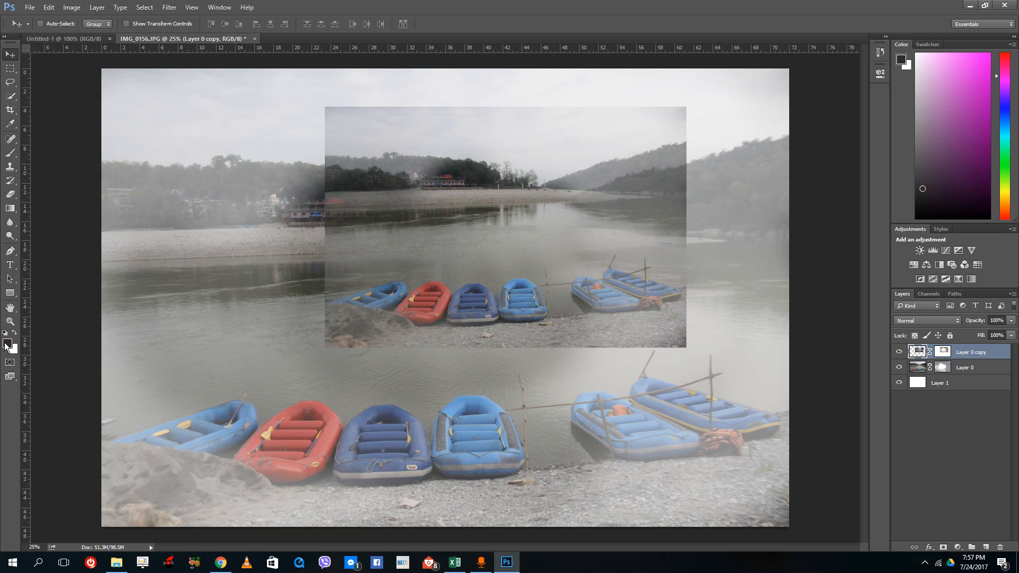
- Try brushing black 000000 directly onto the duplicate layer's image instead of its mask, and undo the strokes
click(7, 344)
text(000000)
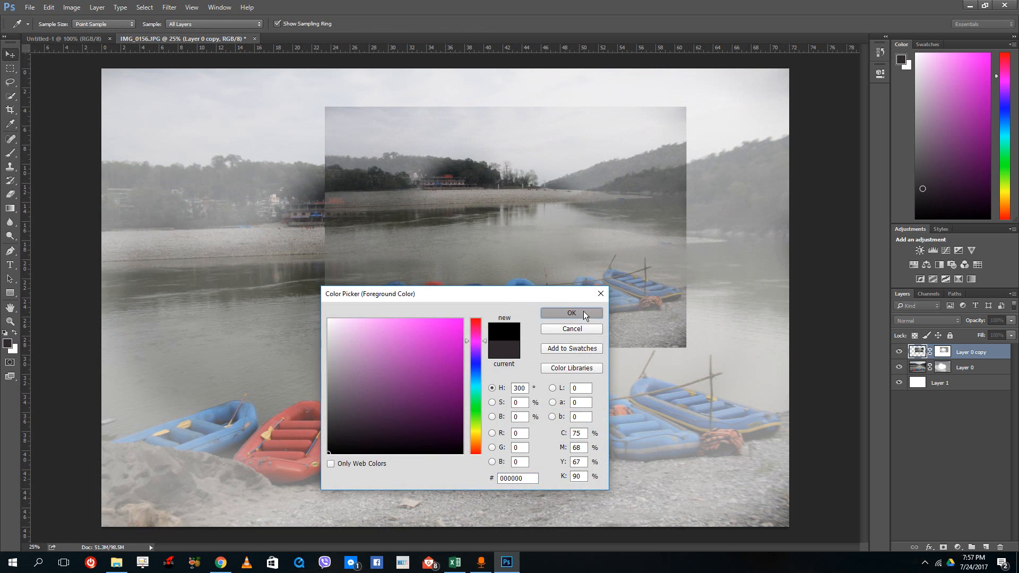
click(583, 314)
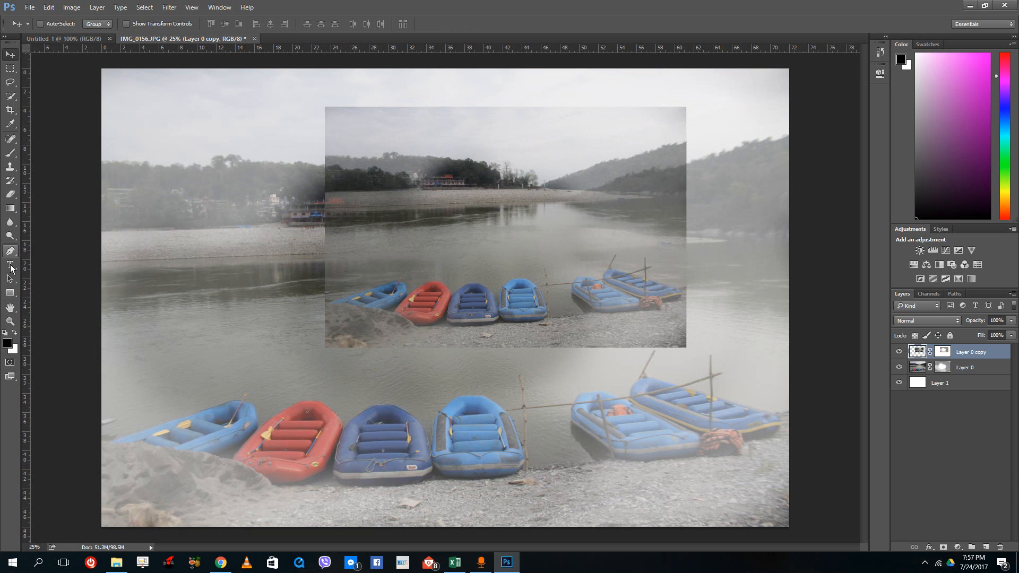
click(11, 154)
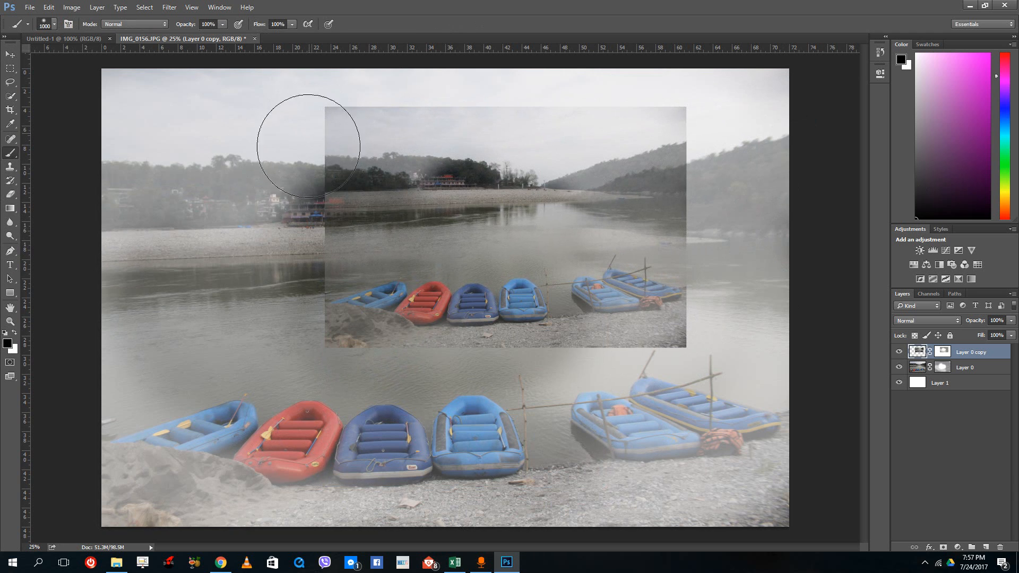
drag(302, 143, 296, 244)
key(ctrl+z)
click(942, 351)
click(916, 356)
mouse_move(431, 193)
mouse_down()
mouse_move(466, 228)
mouse_move(509, 239)
mouse_up()
key(ctrl+z)
- On the duplicate's mask, paint black 000000 around the image edges to blend them and white over the boats to restore them
click(943, 352)
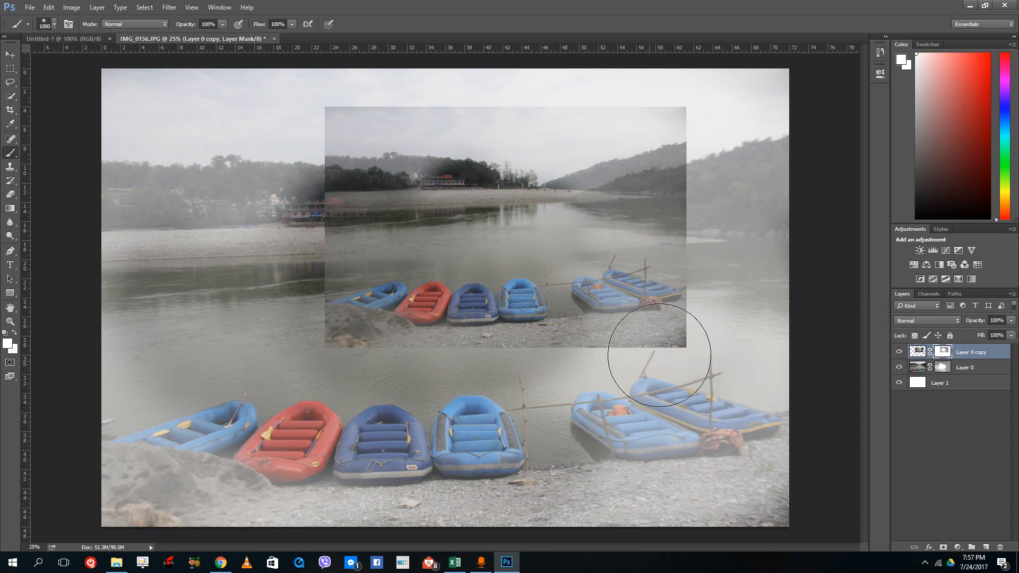
click(11, 343)
text(000000)
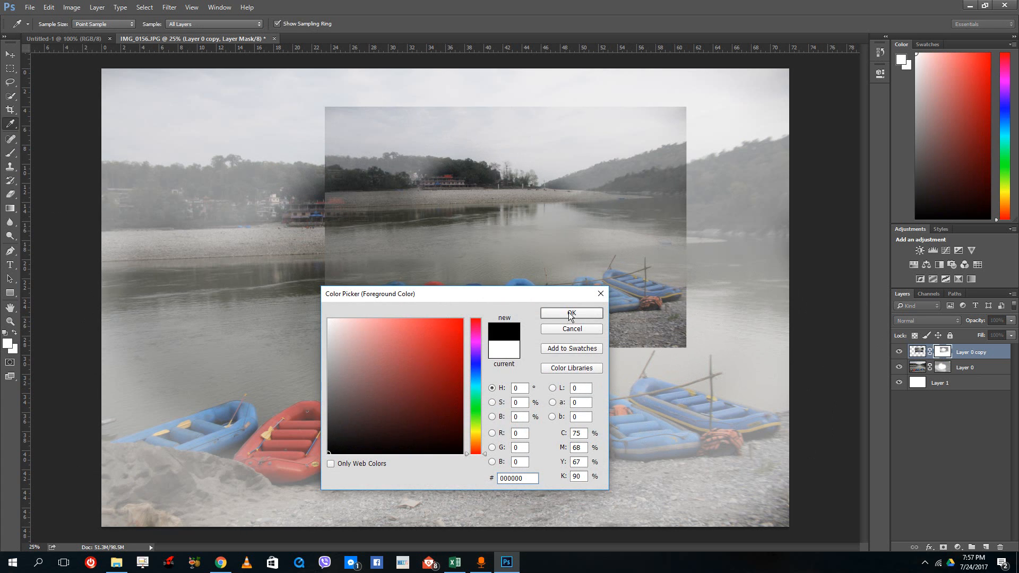
click(570, 314)
mouse_move(627, 363)
mouse_down()
mouse_move(665, 356)
mouse_move(377, 380)
mouse_move(177, 275)
mouse_up()
mouse_move(272, 226)
mouse_down()
mouse_move(312, 107)
mouse_move(466, 69)
mouse_move(688, 87)
mouse_move(750, 234)
mouse_move(719, 230)
mouse_move(709, 125)
mouse_up()
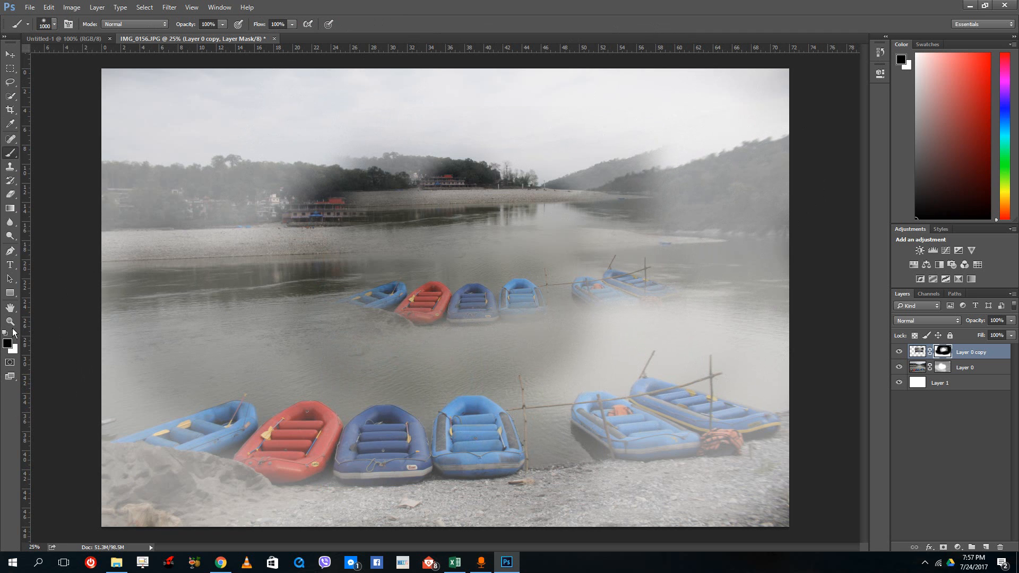
mouse_move(504, 227)
mouse_down()
mouse_move(501, 249)
mouse_move(475, 243)
mouse_move(552, 242)
mouse_move(492, 241)
mouse_move(412, 264)
mouse_move(409, 277)
mouse_move(608, 243)
mouse_move(599, 259)
mouse_move(414, 245)
mouse_move(517, 226)
mouse_up()
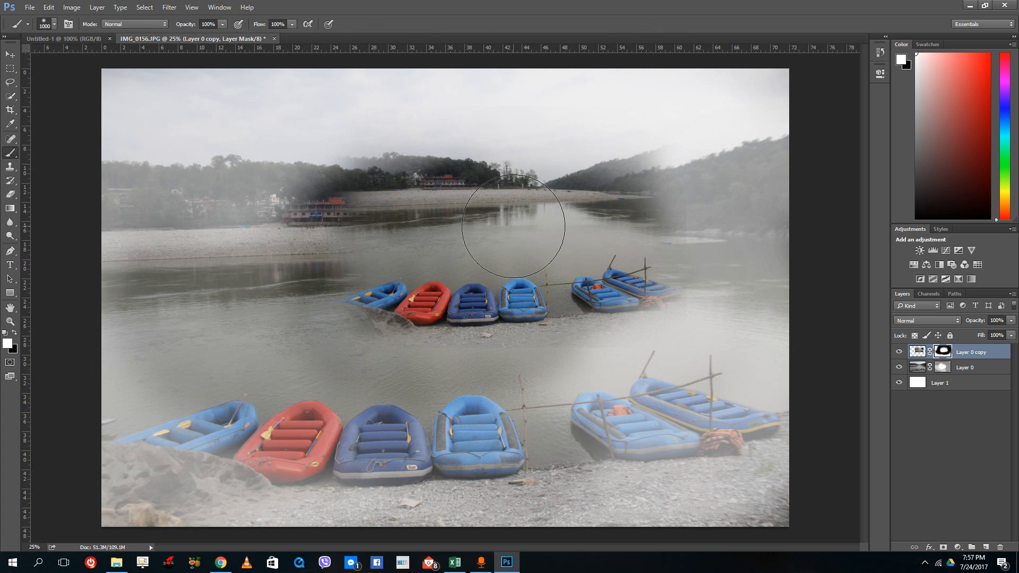